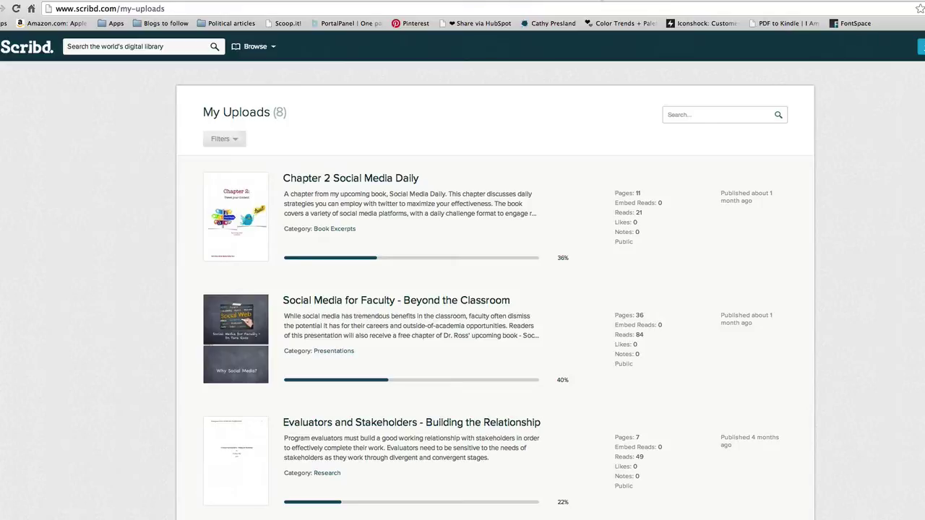
pyautogui.scroll(-5, 602, 283)
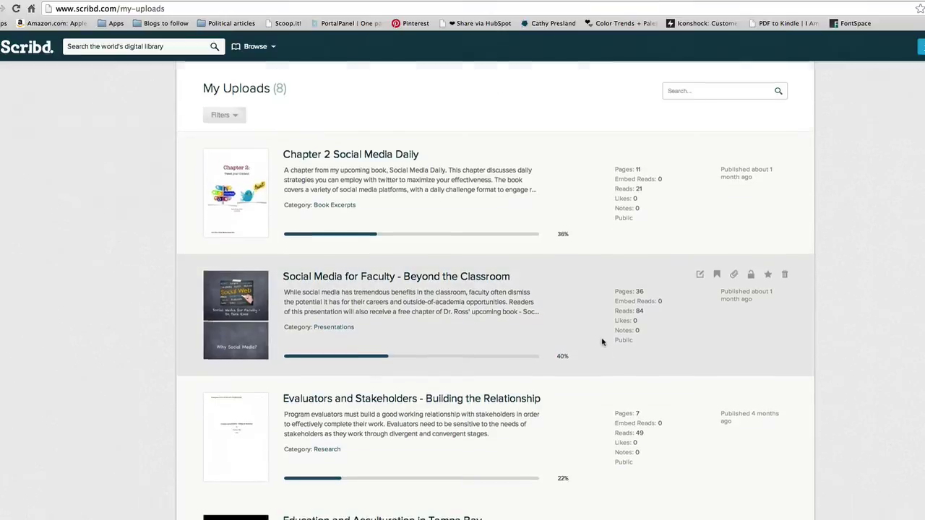
pyautogui.scroll(-4, 603, 342)
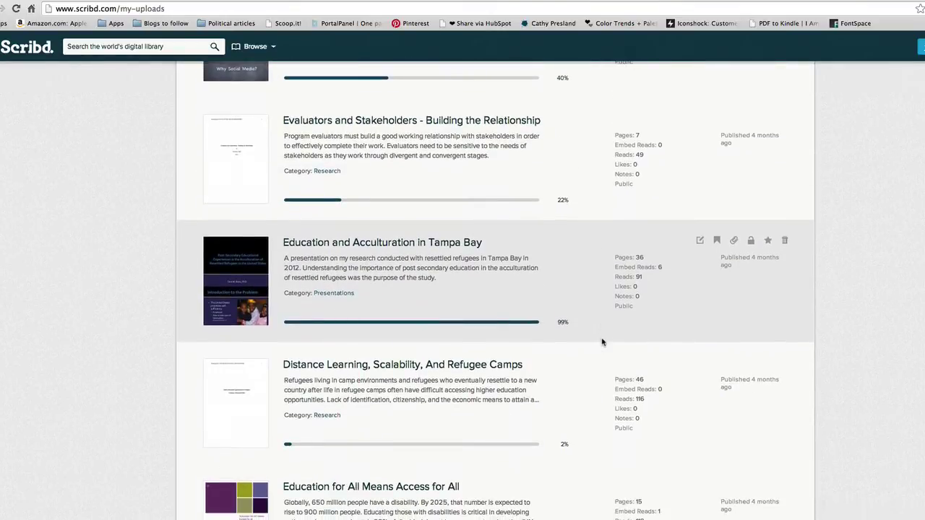
pyautogui.scroll(-4, 603, 342)
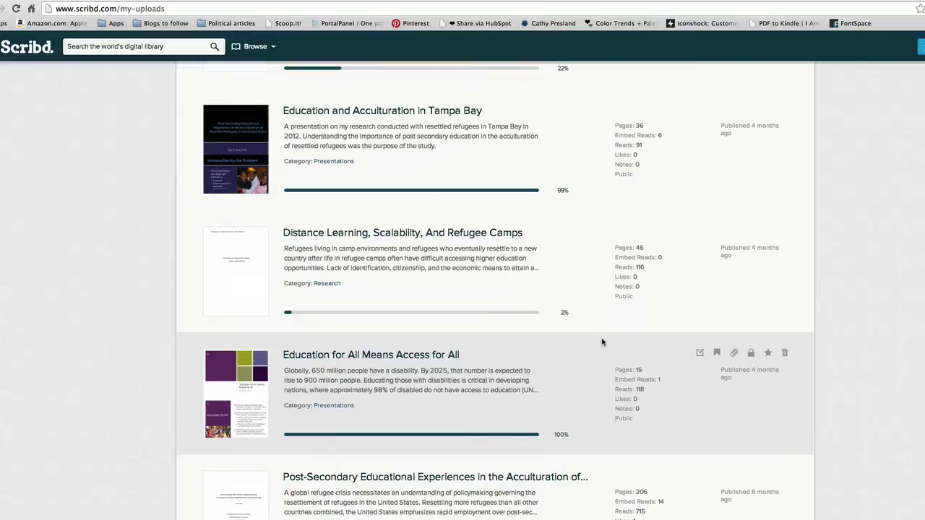
pyautogui.scroll(13, 602, 342)
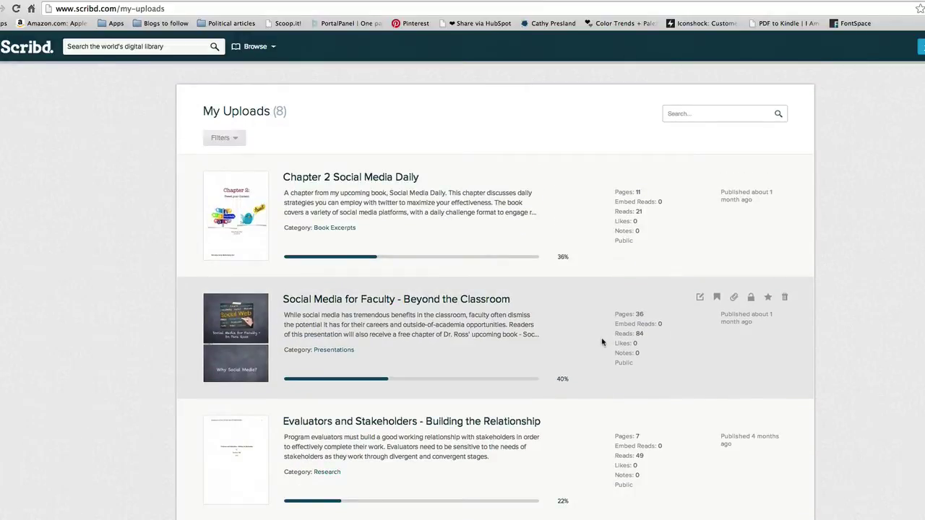
pyautogui.scroll(-16, 602, 342)
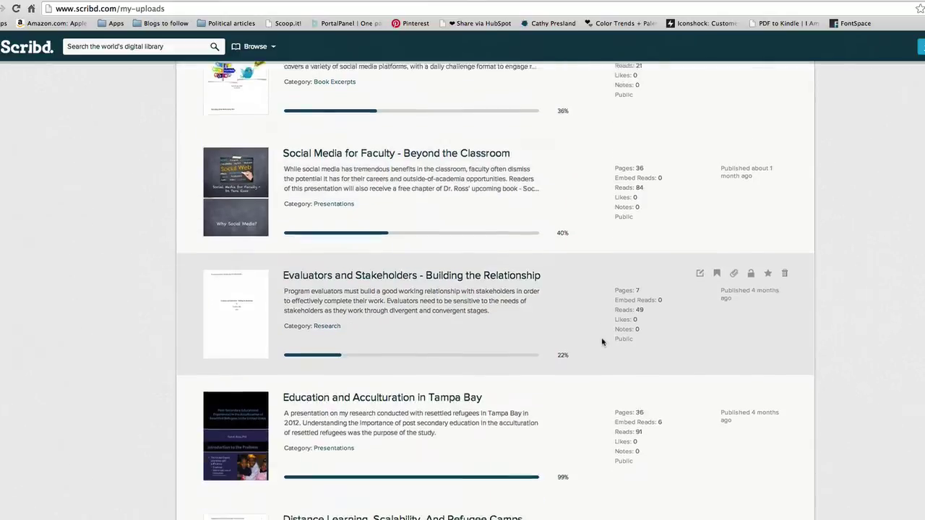
pyautogui.scroll(-2, 602, 342)
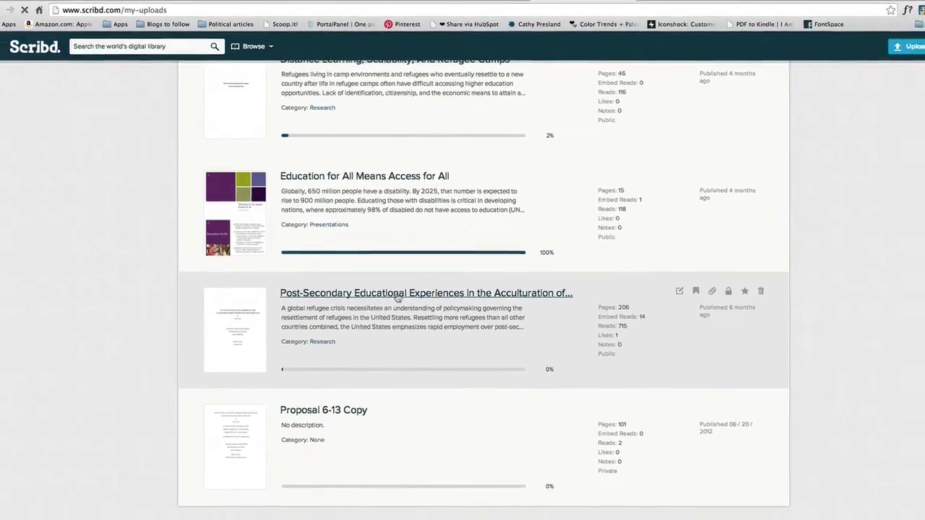
# Open the Post-Secondary Educational Experiences dissertation from your uploads and scroll through its pages.
pyautogui.click(405, 307)
pyautogui.scroll(-5, 389, 285)
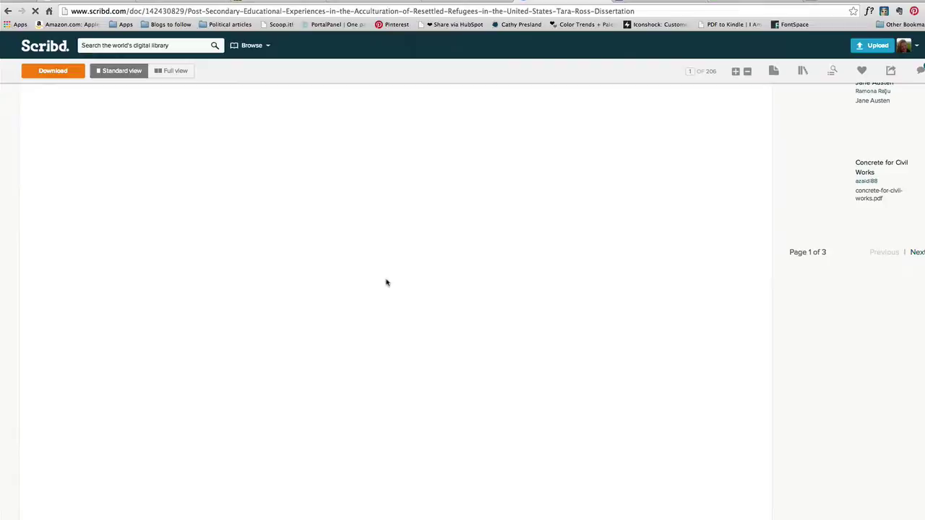
pyautogui.scroll(5, 678, 403)
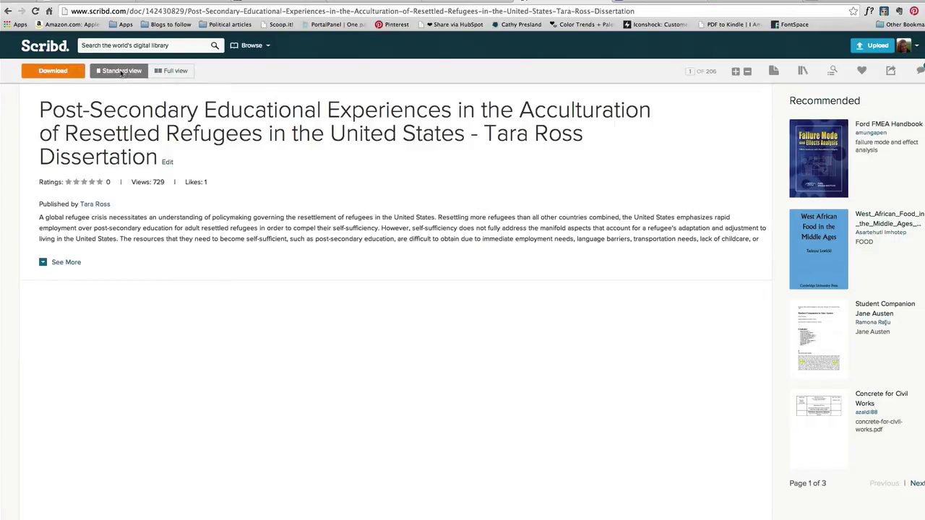
pyautogui.scroll(-10, 535, 318)
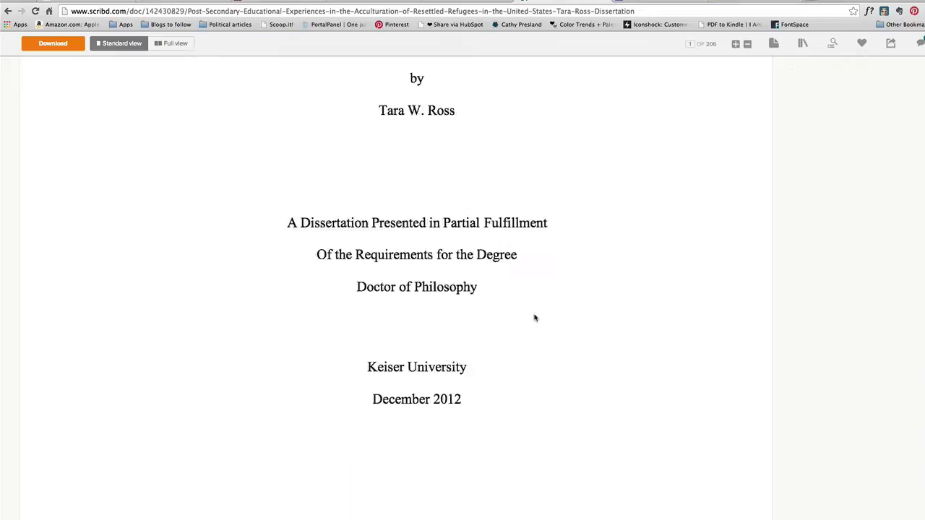
pyautogui.scroll(-15, 535, 318)
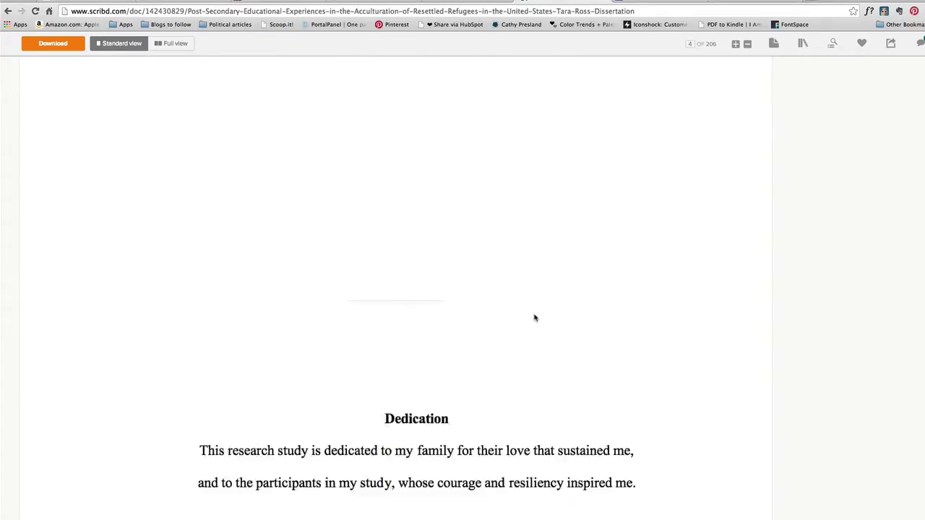
pyautogui.scroll(20, 535, 318)
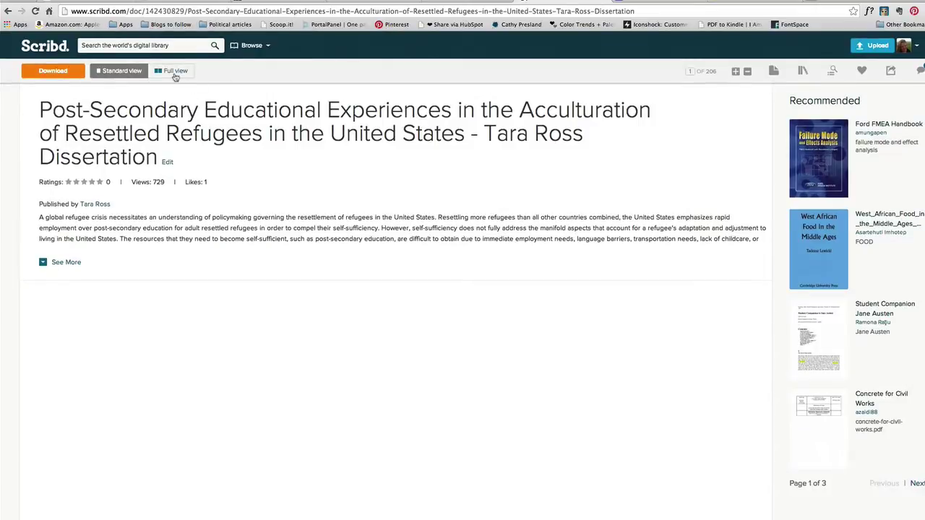
# Switch the reader to Full view, then back to Standard view.
pyautogui.click(175, 74)
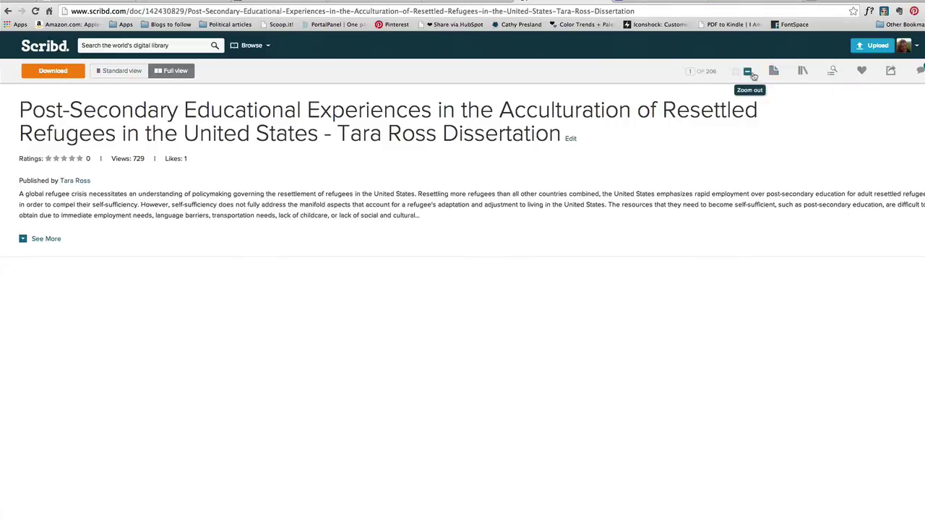
pyautogui.click(122, 71)
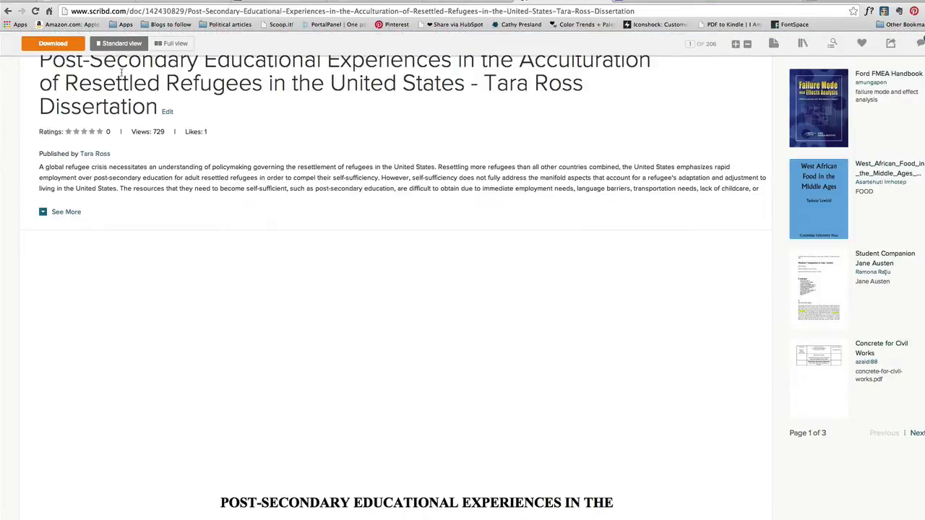
pyautogui.scroll(2, 578, 391)
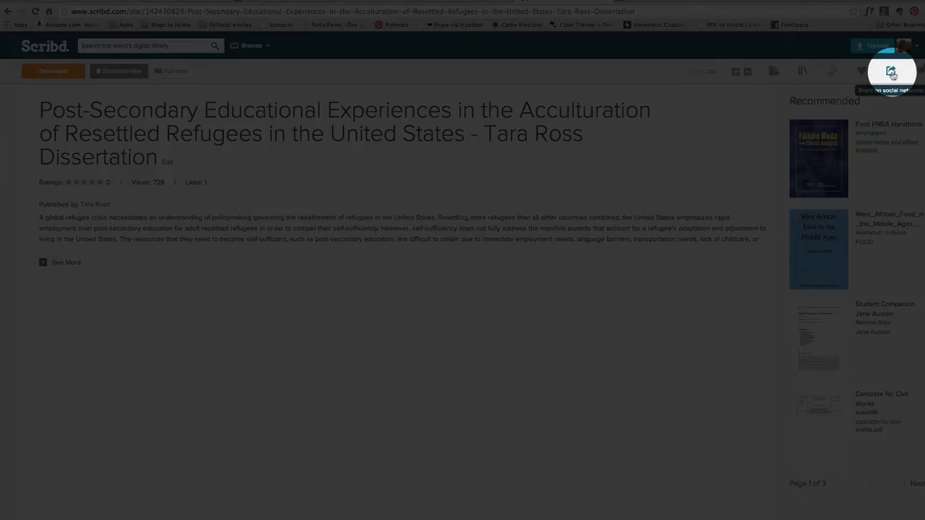
# Bring up the dissertation's 'Share to your social networks' popup from the reader toolbar.
pyautogui.click(892, 72)
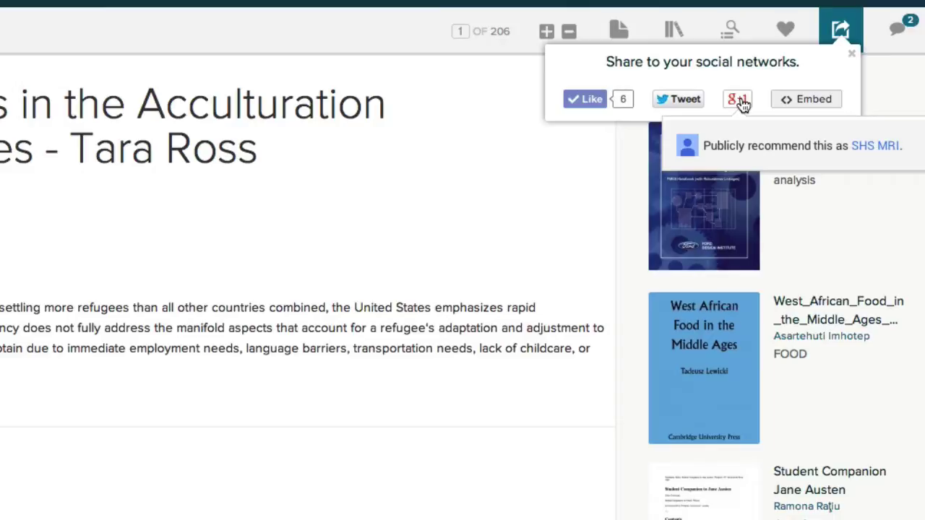
# Open the dissertation's embed settings, try 600x800 and 400x600, then choose Autosize and WordPress format.
pyautogui.click(830, 100)
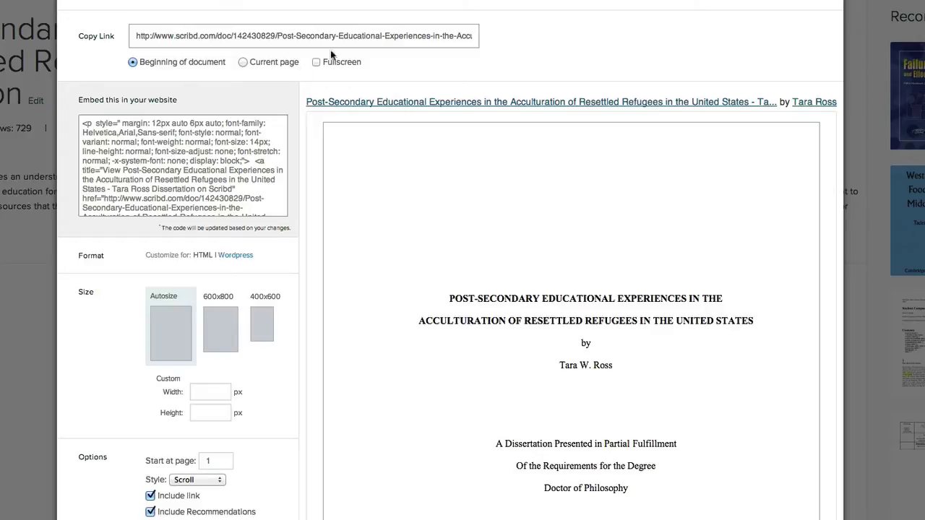
pyautogui.click(192, 158)
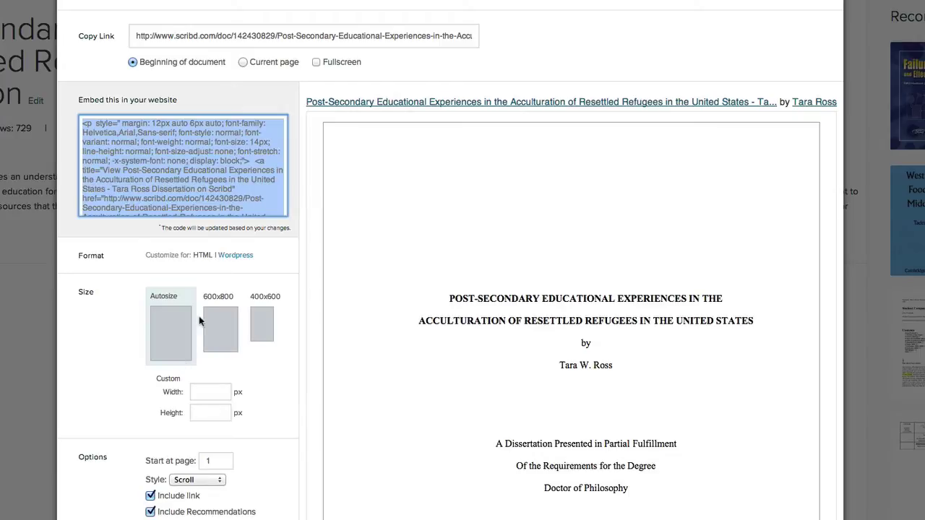
pyautogui.click(223, 321)
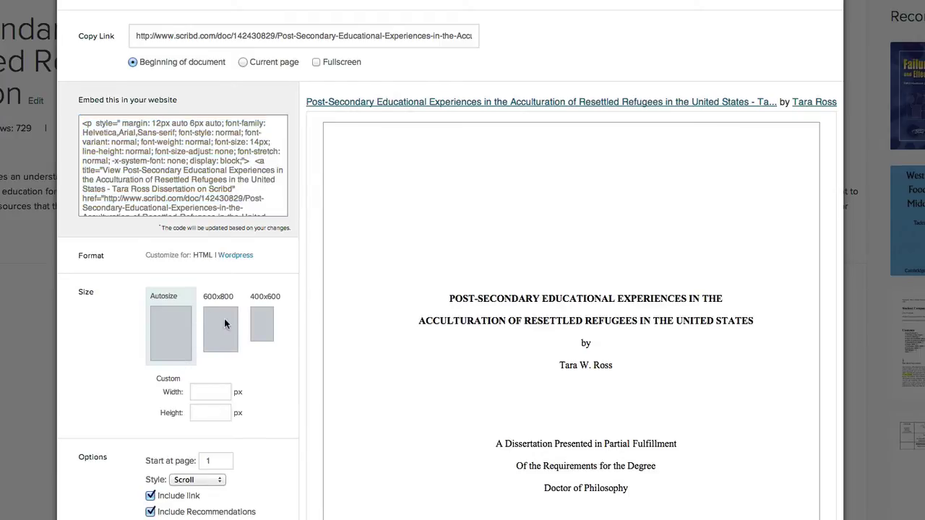
pyautogui.click(261, 323)
pyautogui.click(171, 332)
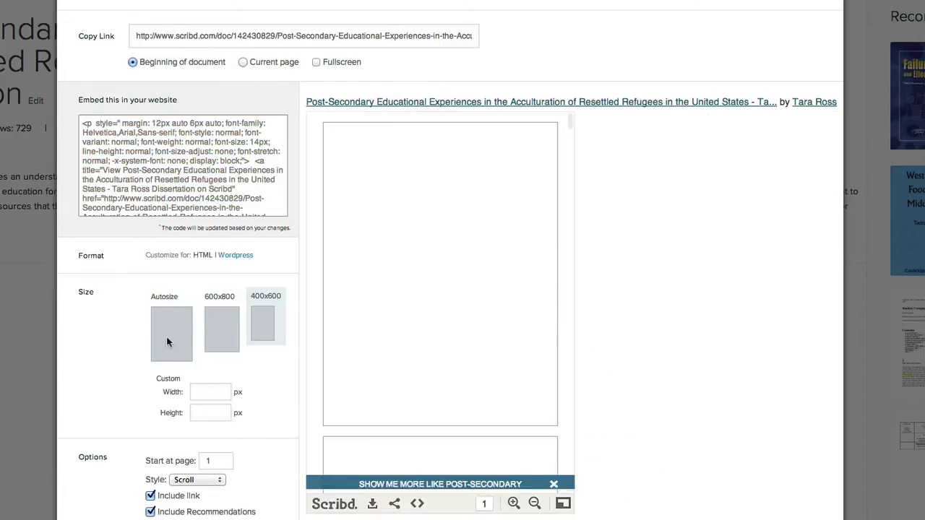
pyautogui.click(241, 255)
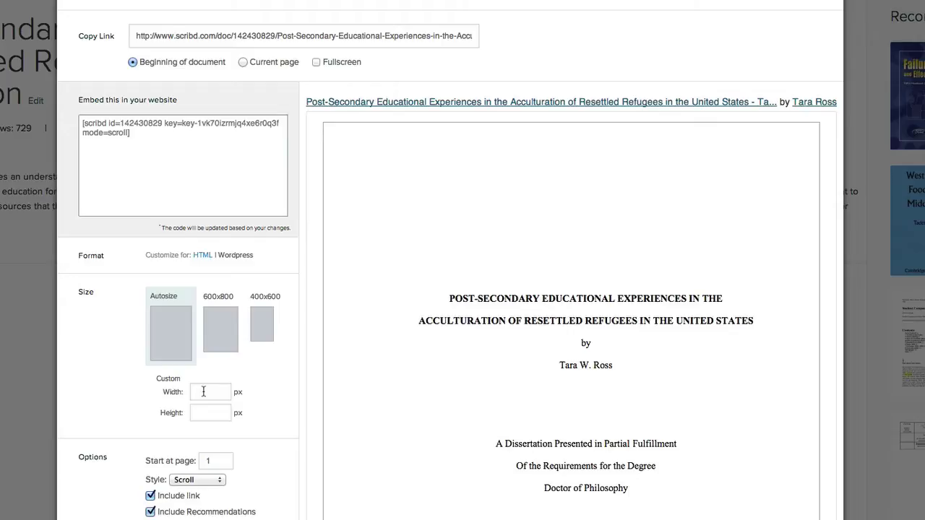
# Keep the Scroll embed style and select the dissertation's WordPress shortcode for copying.
pyautogui.click(206, 482)
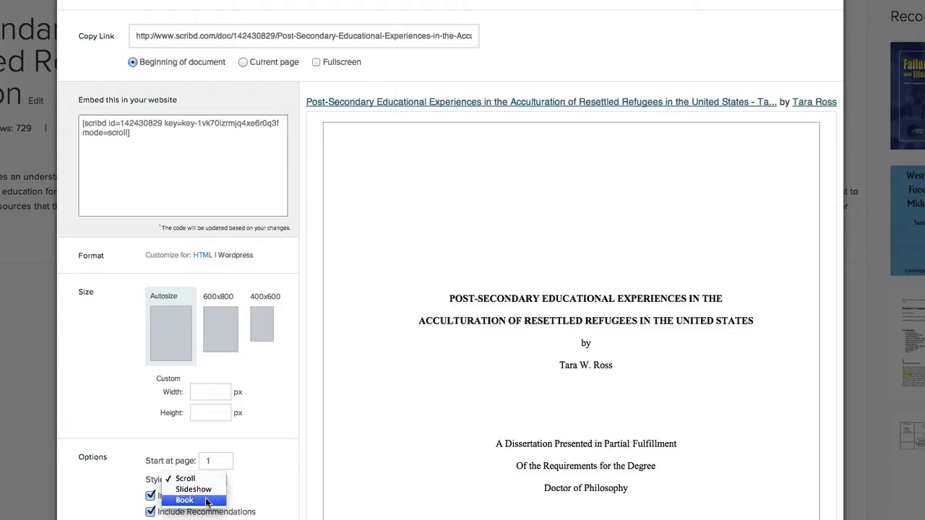
pyautogui.click(256, 496)
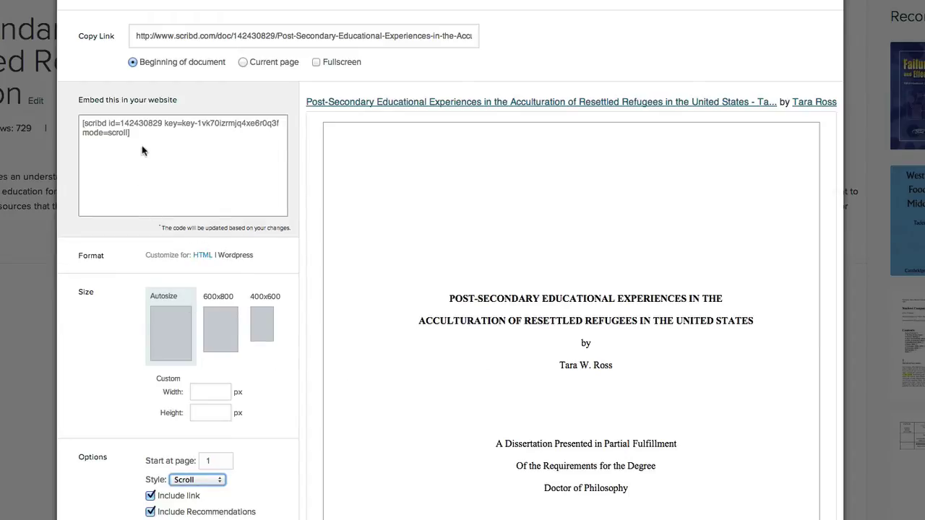
pyautogui.click(205, 256)
pyautogui.click(174, 178)
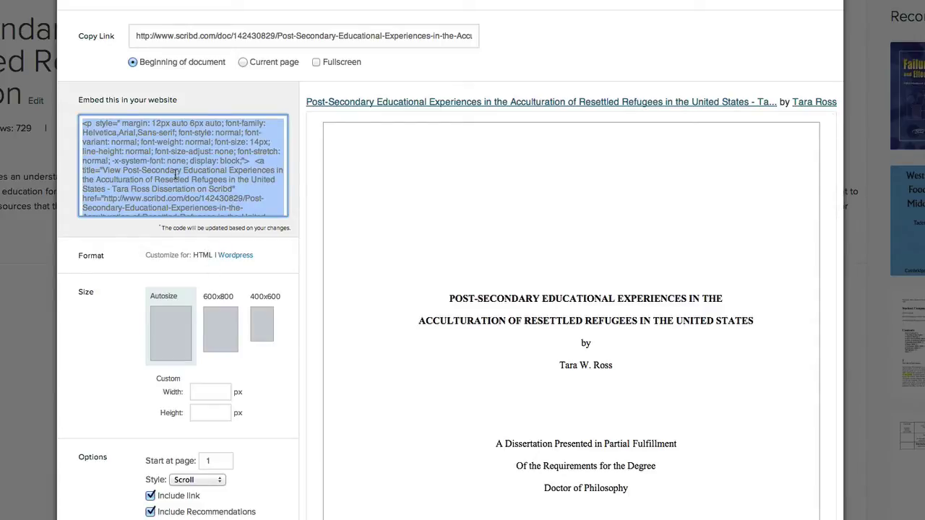
pyautogui.click(242, 256)
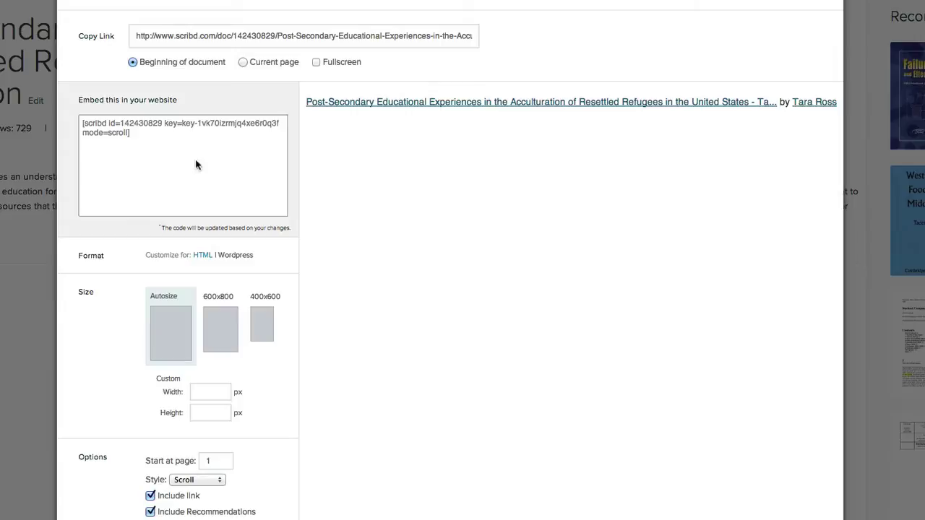
pyautogui.click(151, 130)
pyautogui.press('super+c')
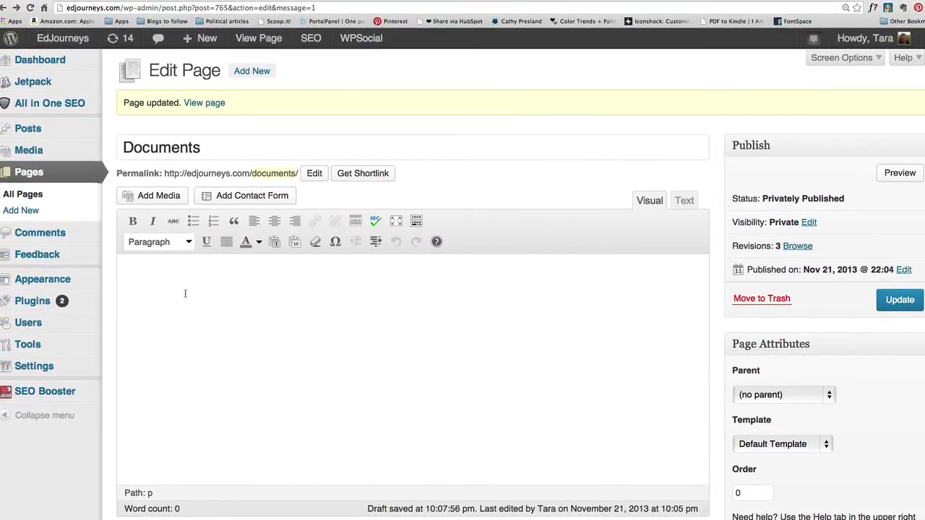
# In the Text editor, type the heading 'Dissertation', paste the Scribd shortcode below it, and update.
pyautogui.click(685, 202)
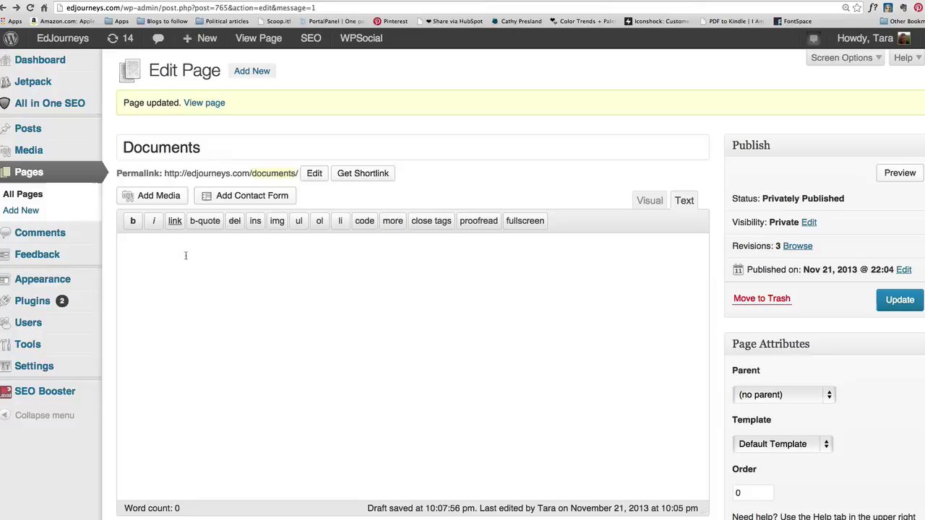
pyautogui.write('Docuem')
pyautogui.press('BackSpace')
pyautogui.press('BackSpace')
pyautogui.press('BackSpace')
pyautogui.press('BackSpace')
pyautogui.write('issertation')
pyautogui.press('Return')
pyautogui.press('Return')
pyautogui.press('super+v')
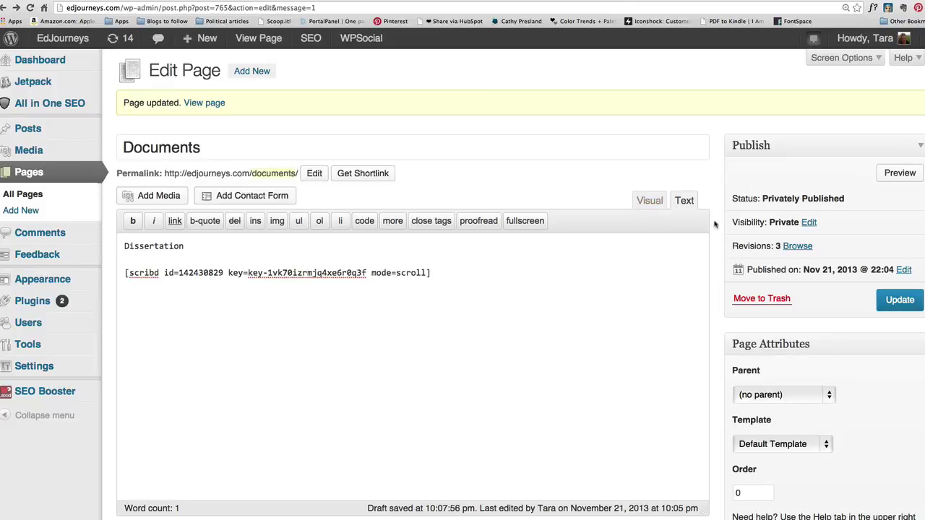
pyautogui.click(899, 302)
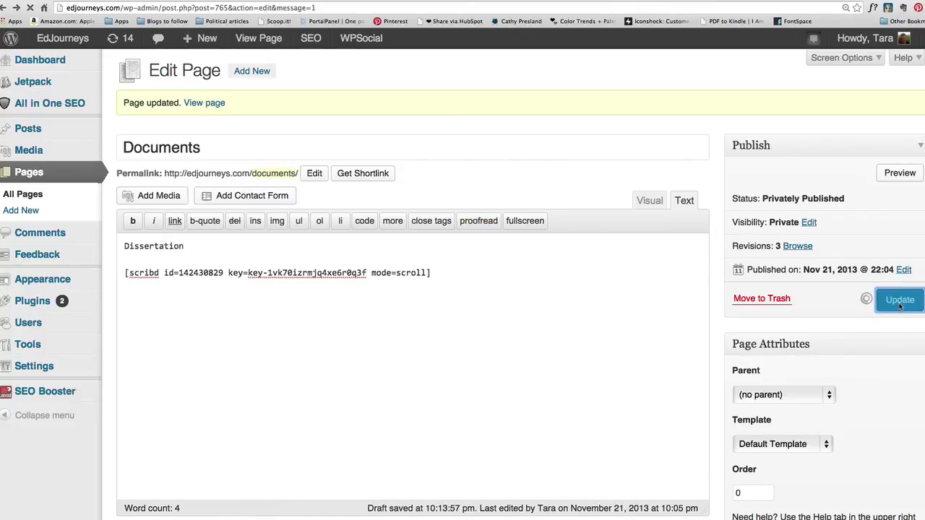
# View the live Documents page and scroll through the embedded dissertation.
pyautogui.click(199, 104)
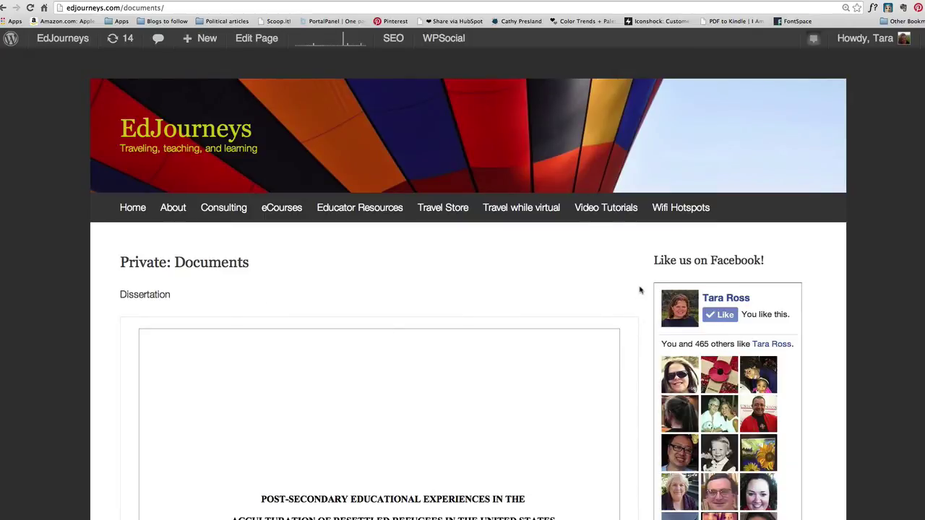
pyautogui.scroll(-5, 640, 289)
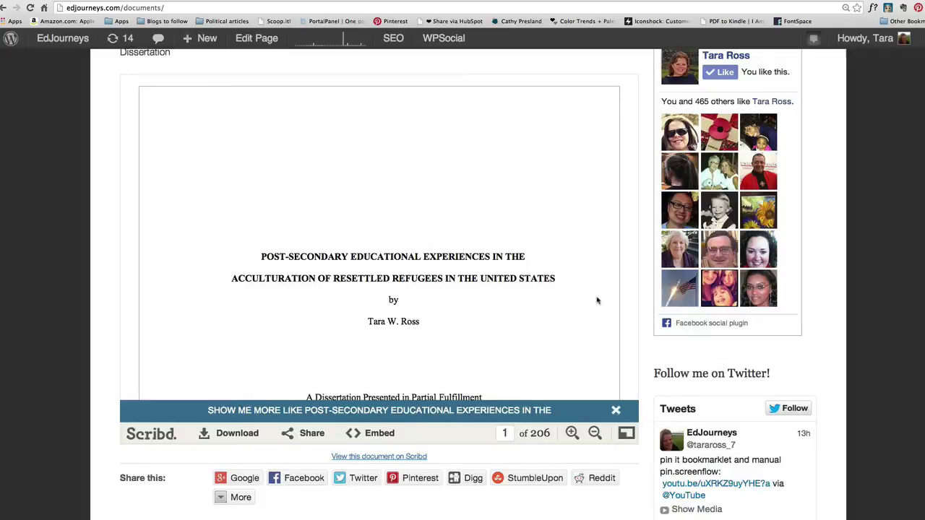
pyautogui.scroll(3, 597, 300)
pyautogui.scroll(-10, 598, 301)
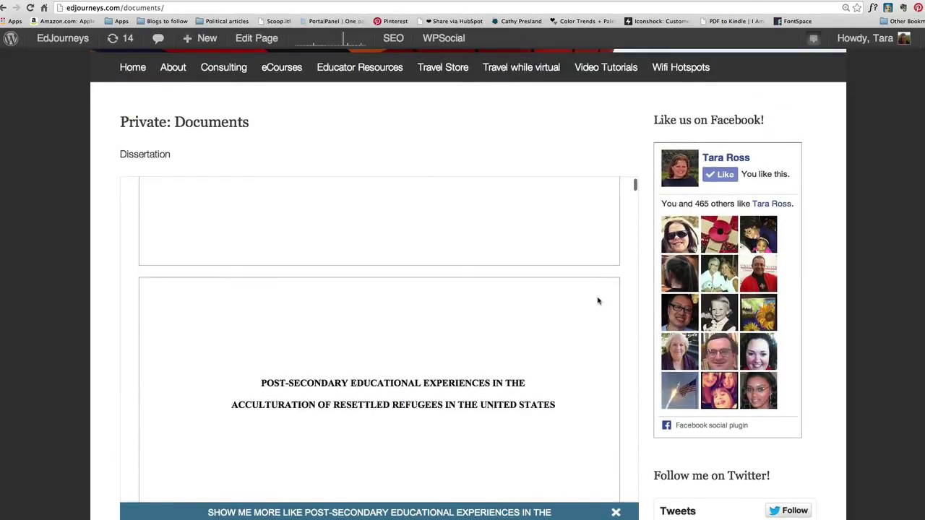
pyautogui.scroll(10, 598, 301)
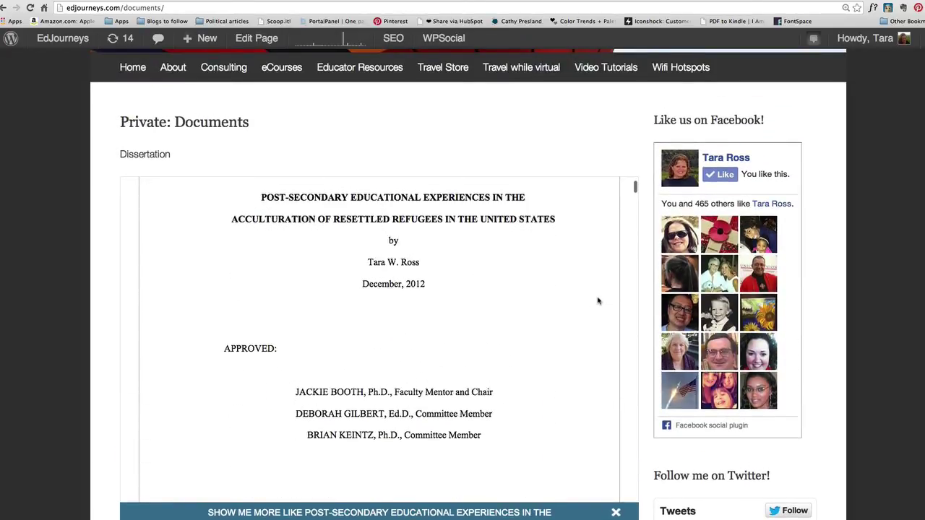
pyautogui.scroll(-12, 598, 301)
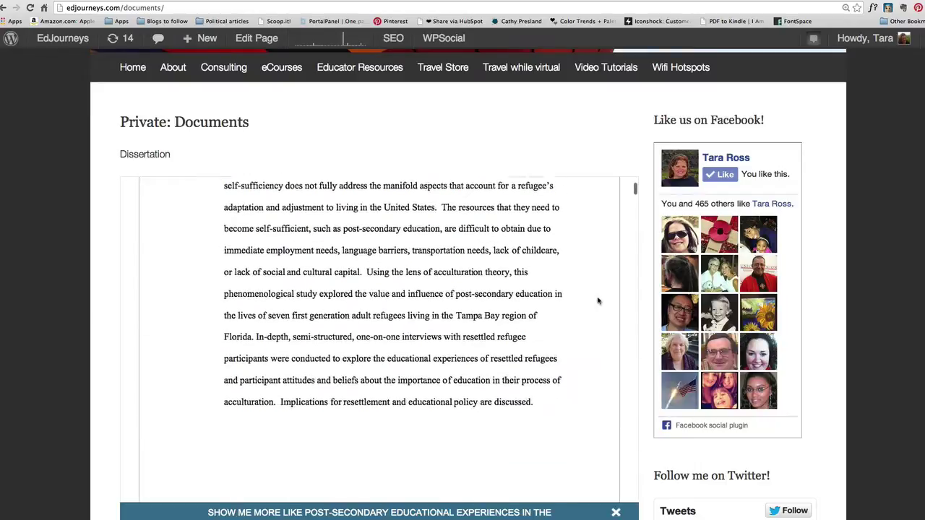
pyautogui.scroll(-5, 597, 300)
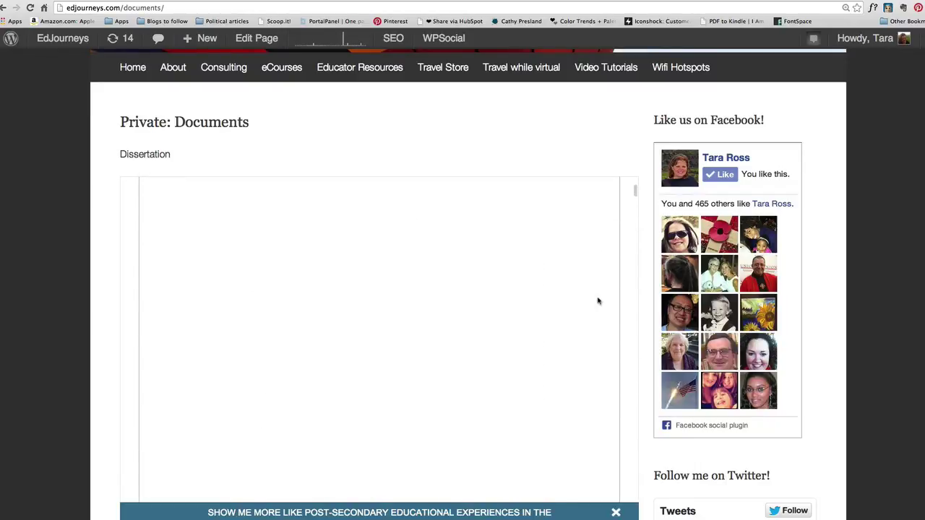
pyautogui.scroll(-3, 598, 301)
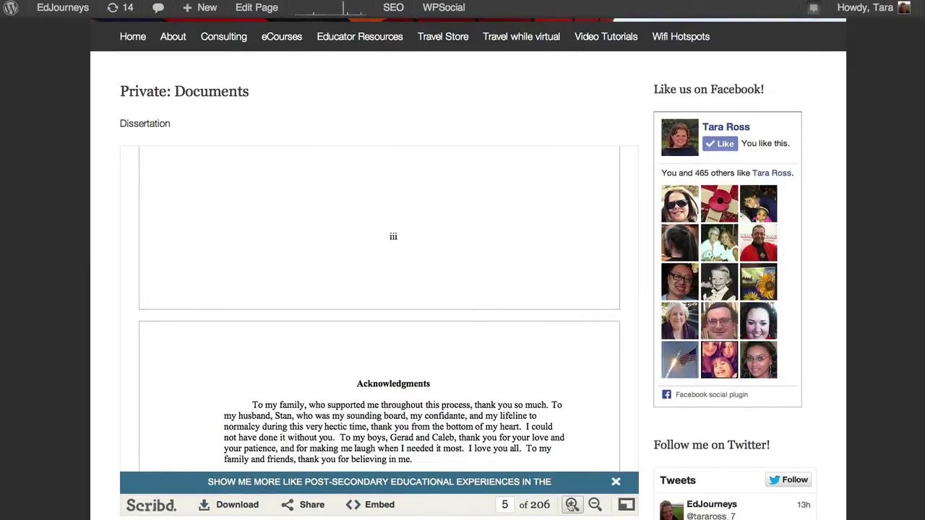
pyautogui.scroll(-3, 650, 449)
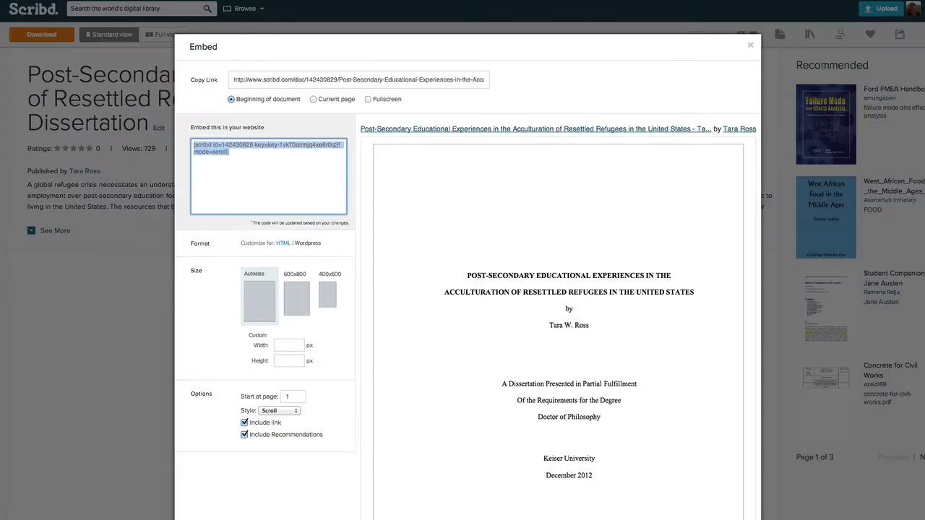
# Close the embed window and open the Education and Acculturation in Tampa Bay presentation from My Uploads.
pyautogui.click(749, 47)
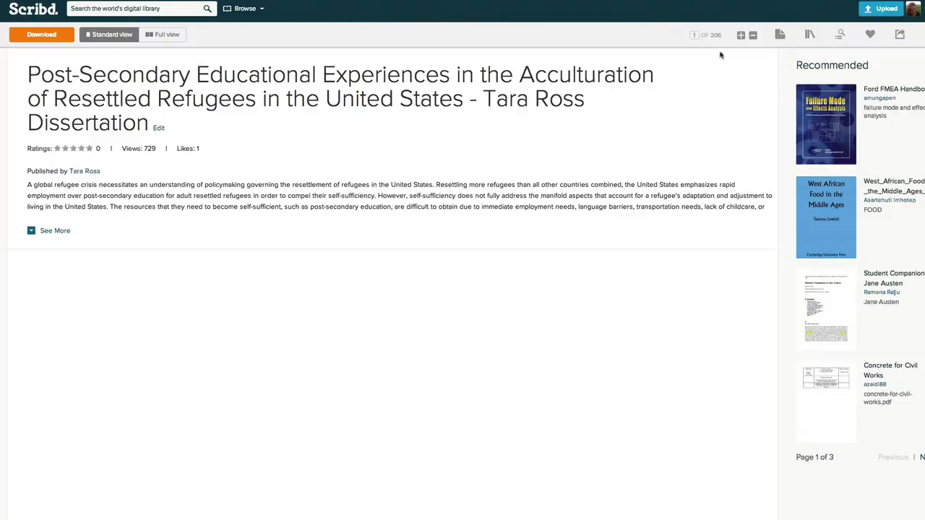
pyautogui.click(921, 15)
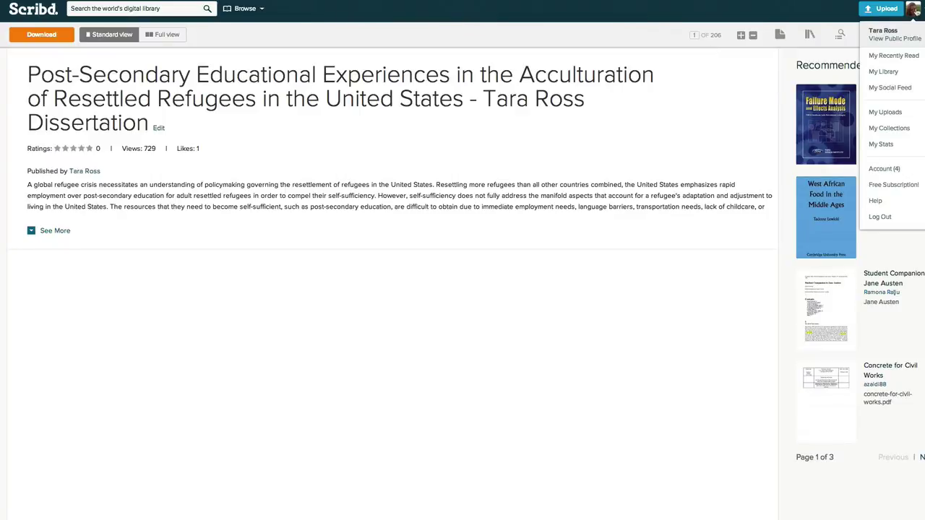
pyautogui.click(891, 114)
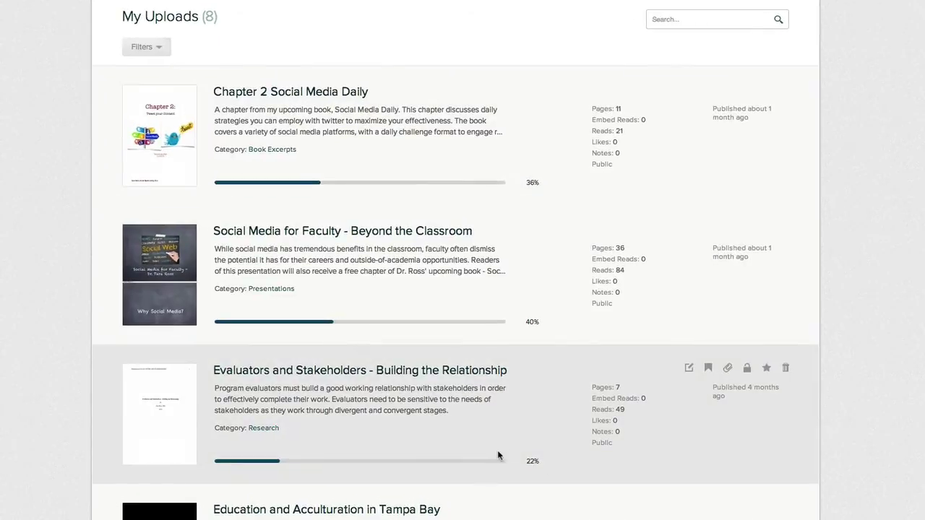
pyautogui.scroll(-3, 347, 434)
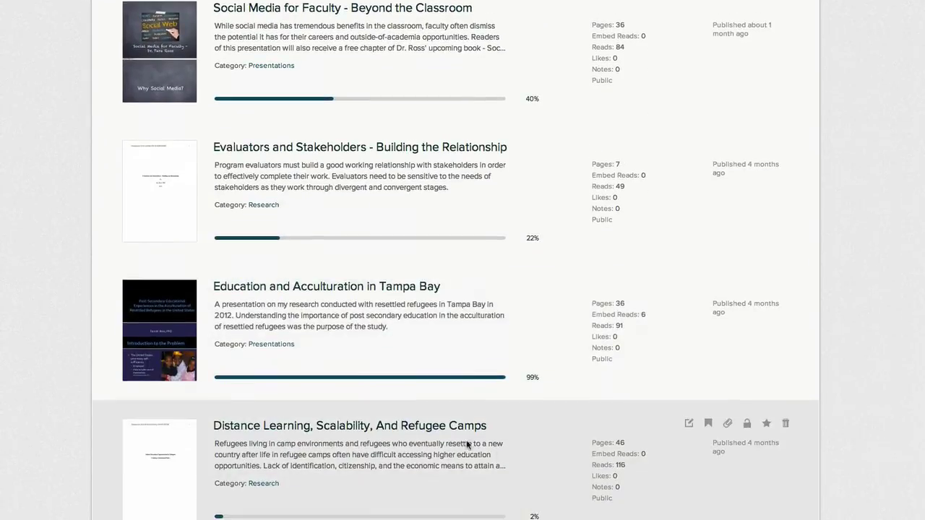
pyautogui.click(362, 288)
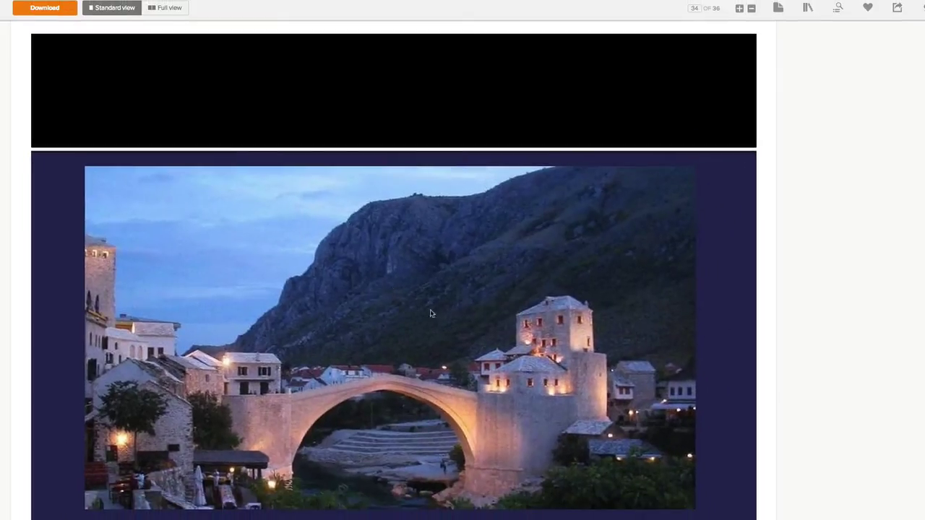
pyautogui.scroll(15, 762, 498)
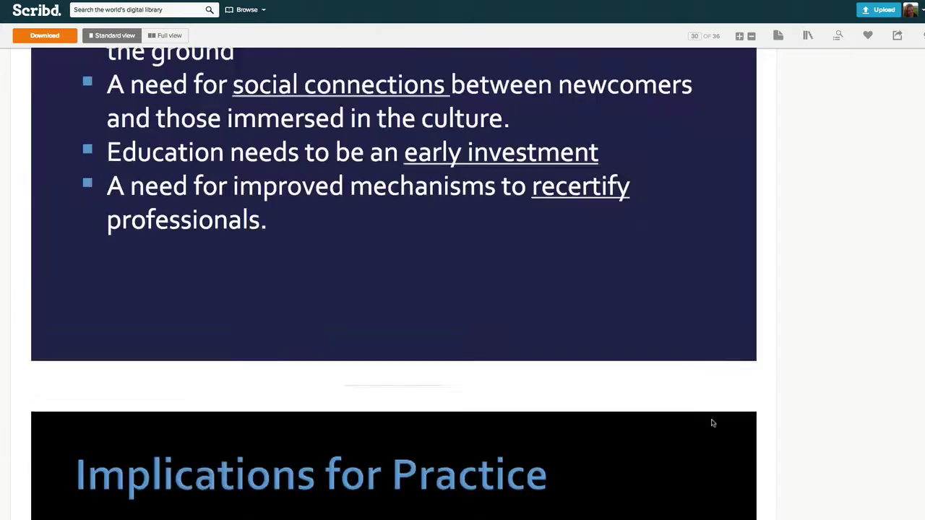
pyautogui.scroll(20, 719, 421)
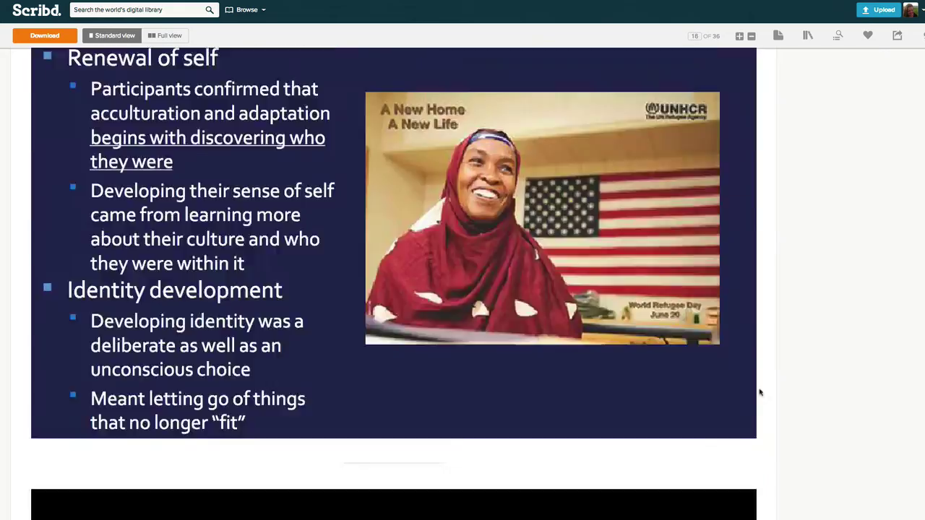
pyautogui.scroll(20, 761, 374)
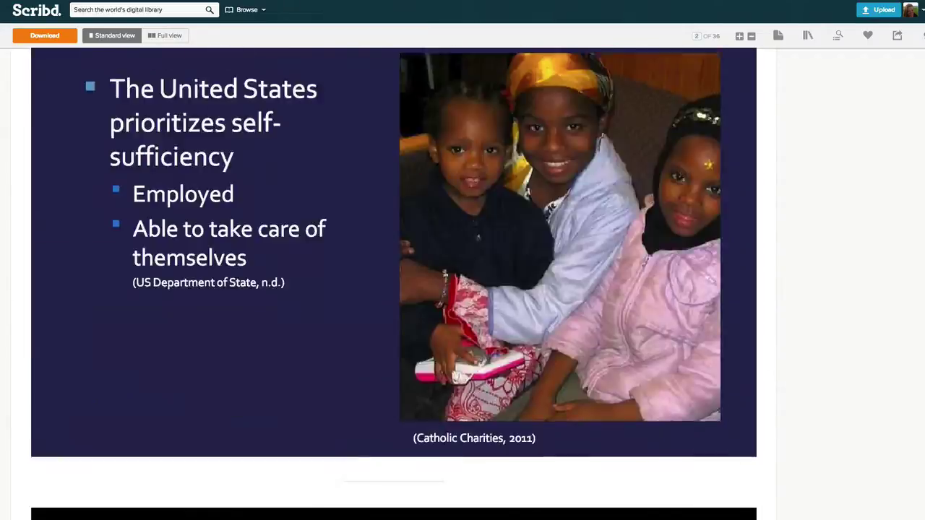
pyautogui.scroll(10, 733, 345)
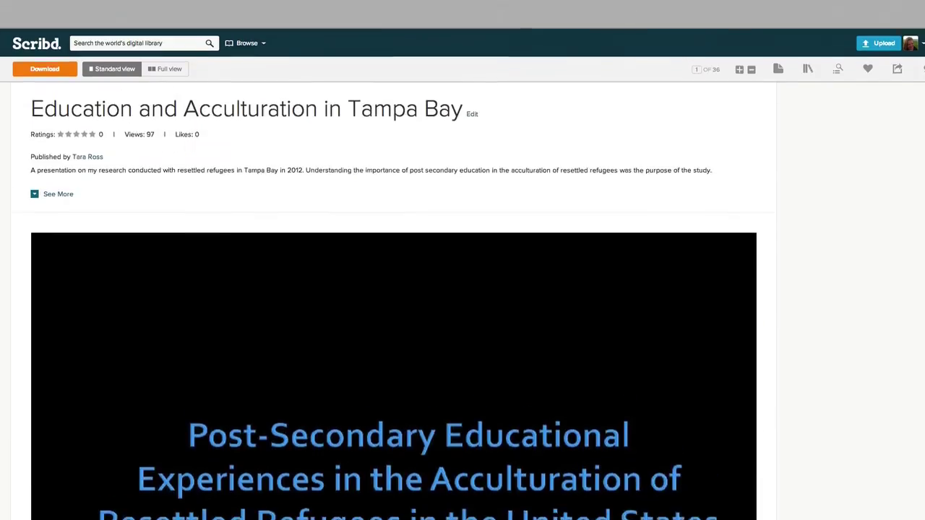
# Get the Tampa Bay presentation's embed code in WordPress shortcode format and select it.
pyautogui.click(897, 36)
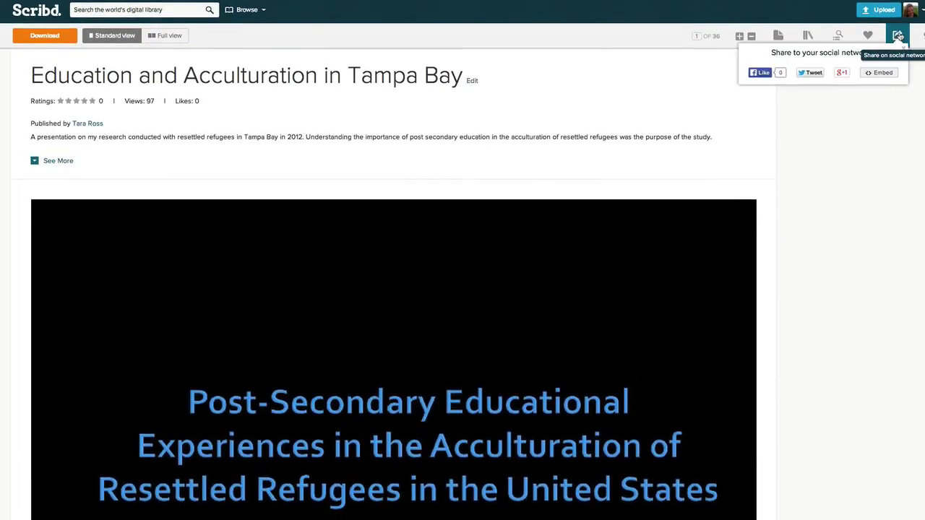
pyautogui.click(875, 74)
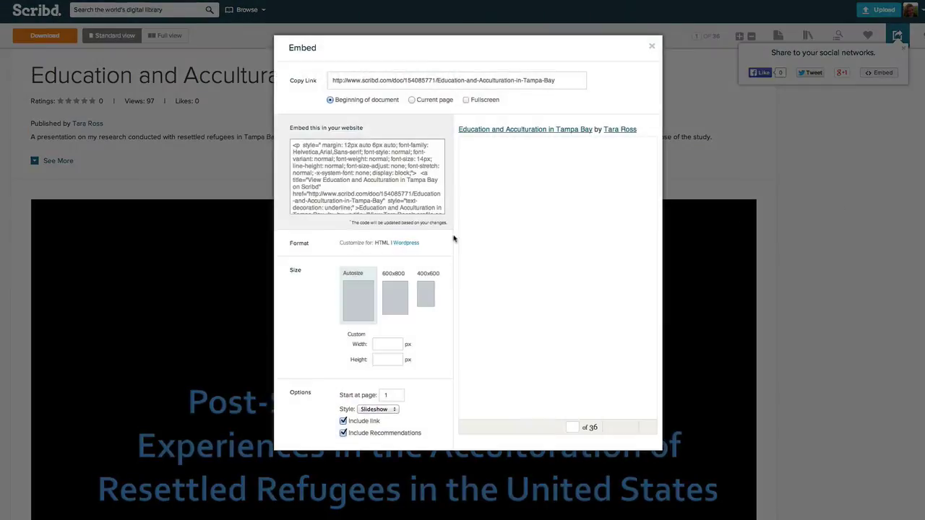
pyautogui.click(407, 244)
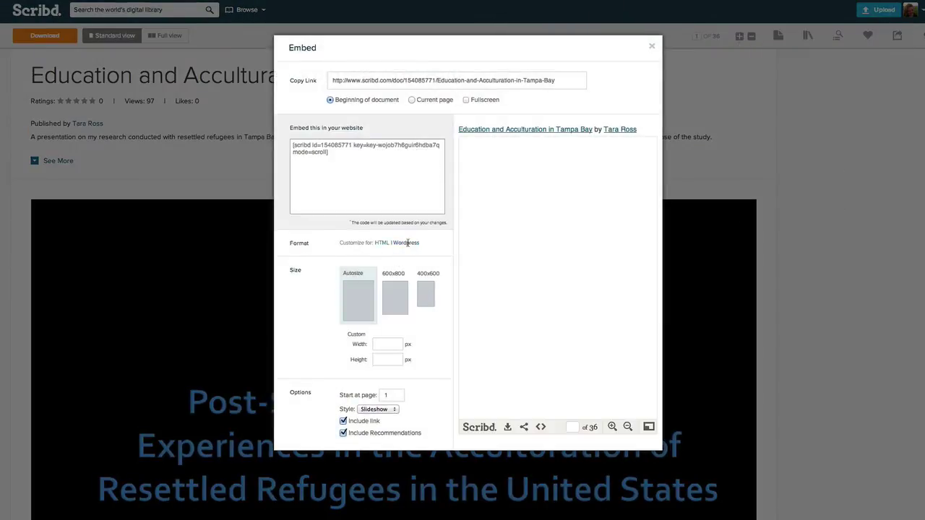
pyautogui.click(344, 153)
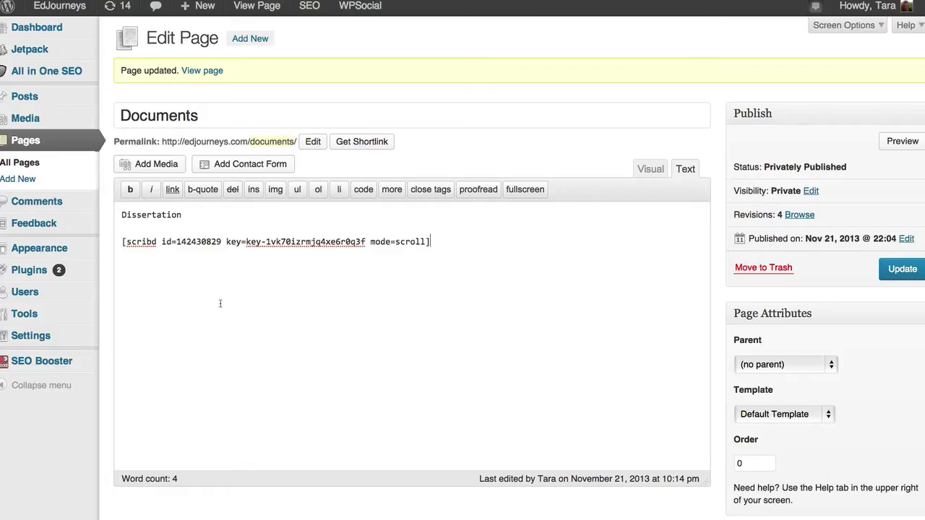
# Paste the presentation shortcode on a new line below the dissertation's, update, and view the live page.
pyautogui.press('Return')
pyautogui.write('[scribd id=154085771 key=key-wojob7h6guir6hdba7g mode=scroll]')
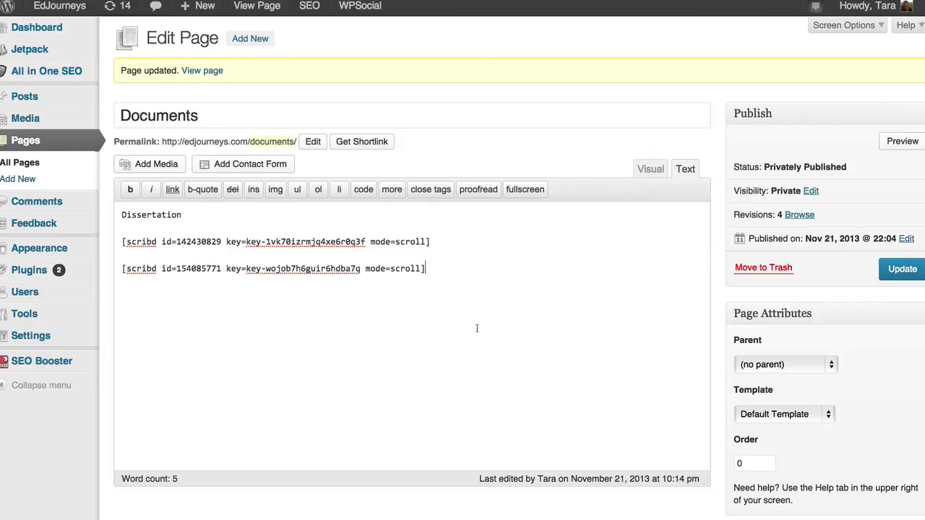
pyautogui.click(914, 272)
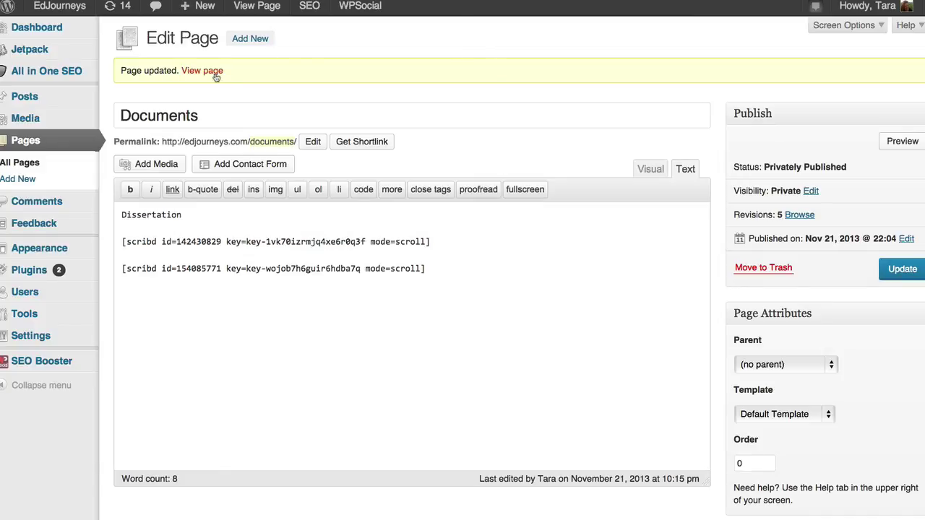
pyautogui.click(202, 70)
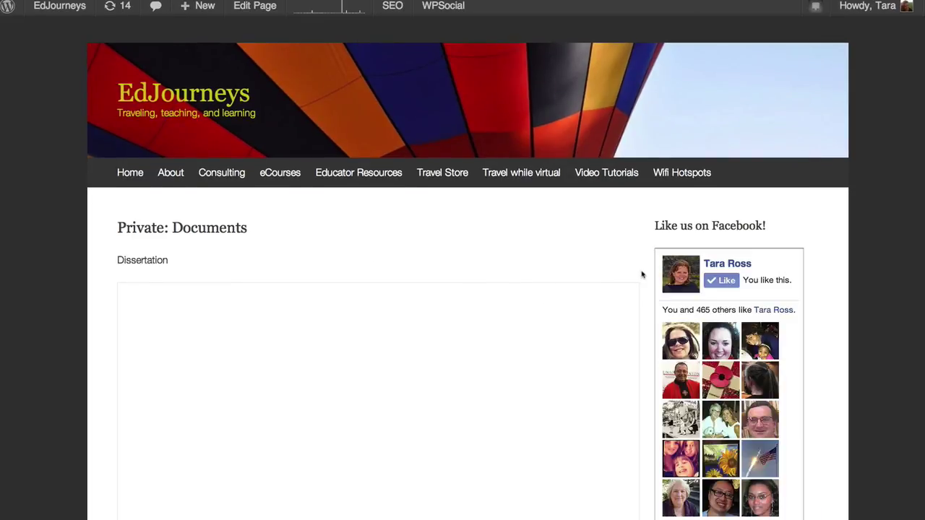
pyautogui.scroll(-10, 642, 275)
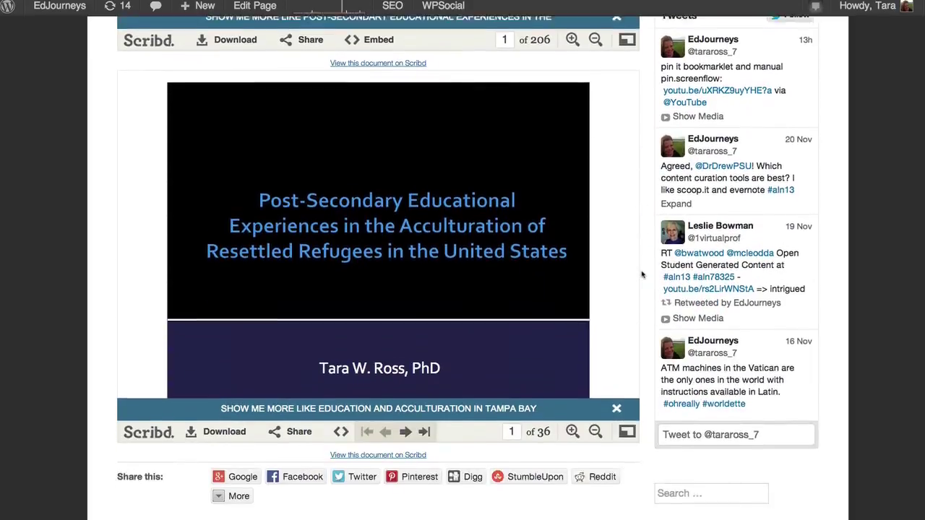
pyautogui.scroll(-5, 619, 224)
pyautogui.scroll(6, 617, 217)
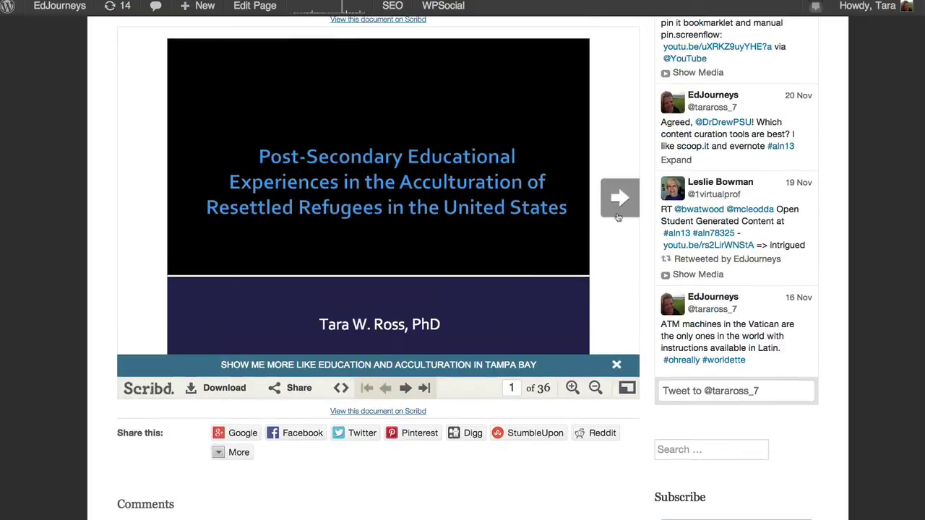
pyautogui.click(619, 214)
pyautogui.click(618, 199)
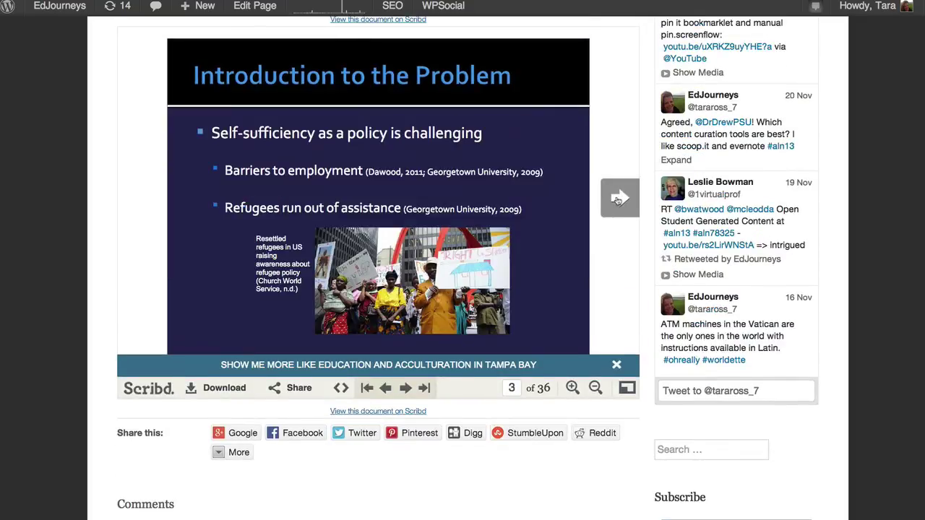
pyautogui.click(619, 198)
pyautogui.click(618, 199)
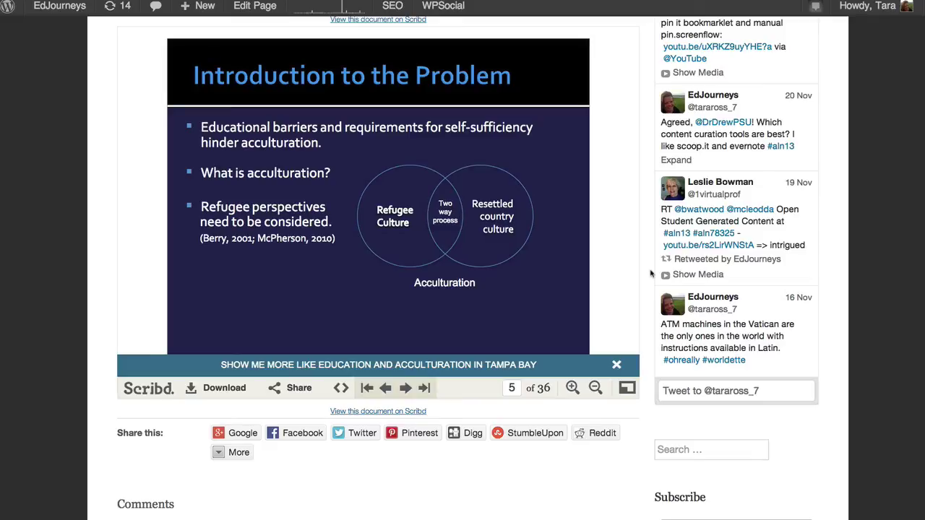
pyautogui.scroll(10, 647, 322)
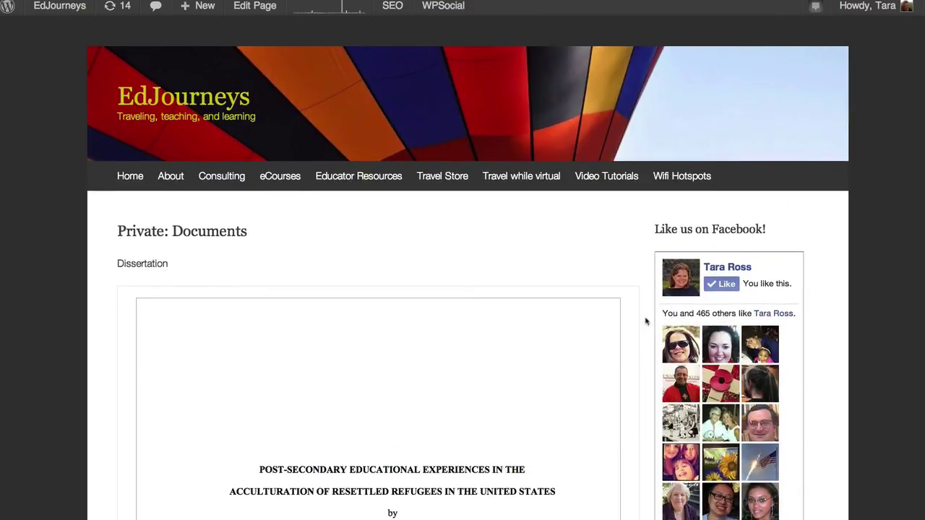
pyautogui.scroll(-5, 646, 322)
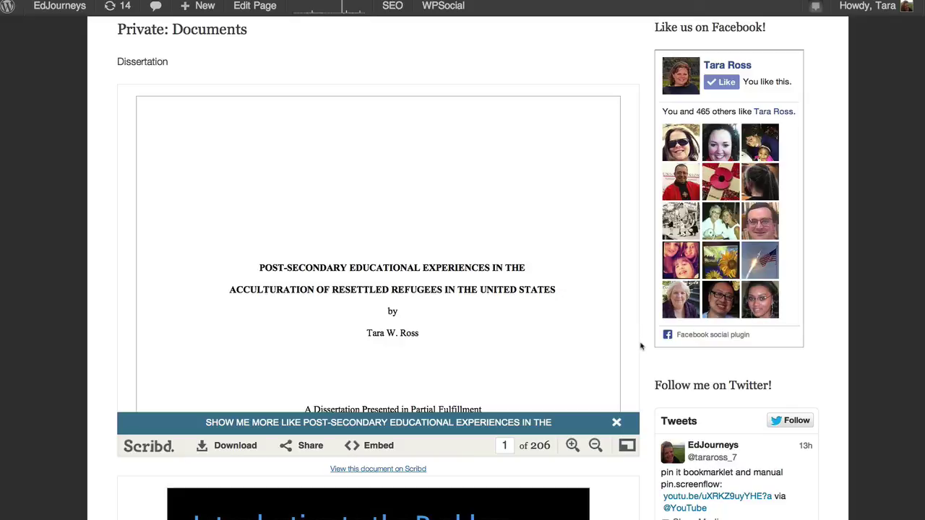
pyautogui.scroll(5, 644, 347)
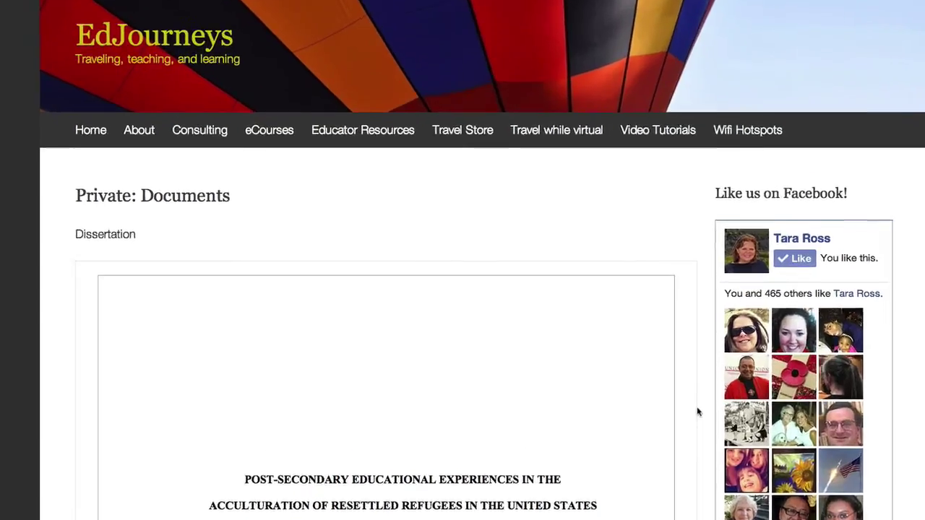
pyautogui.click(278, 148)
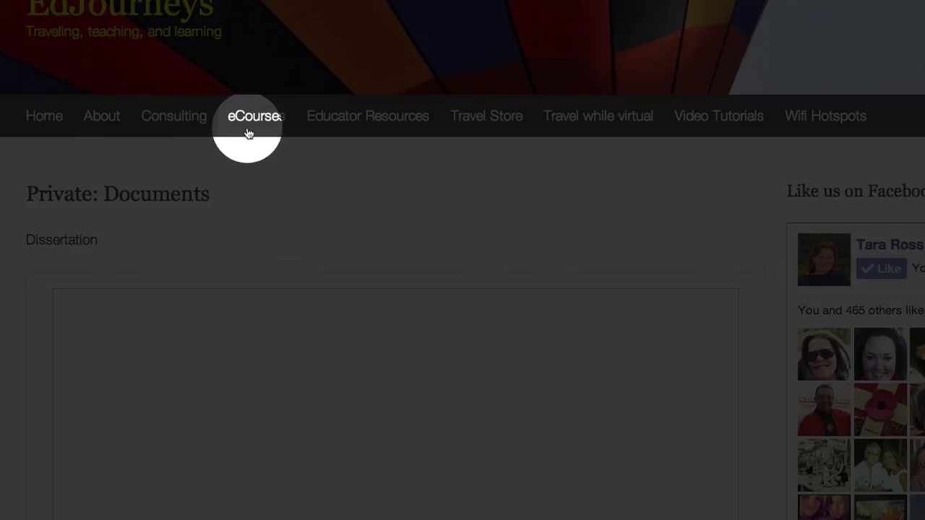